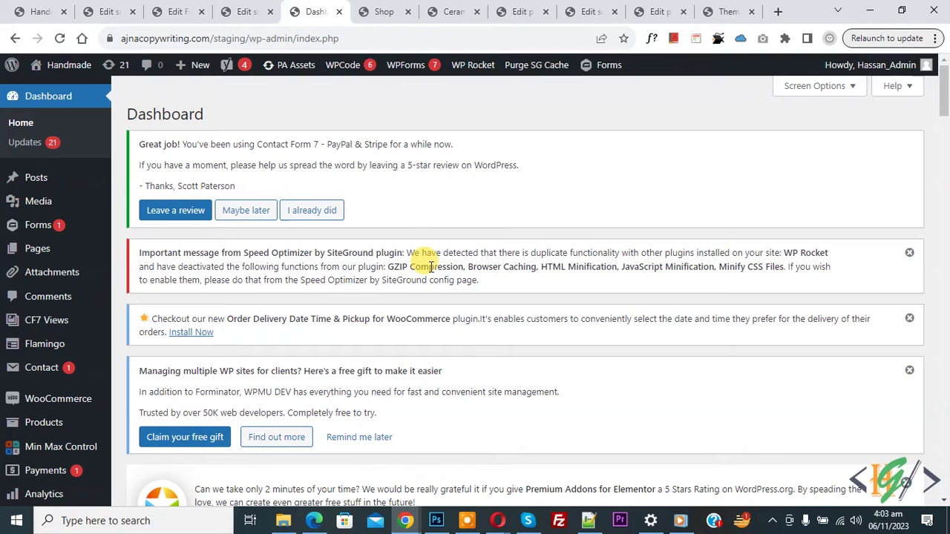
- Check the ceramic products on the Shop storefront, then open Plugins > Add New in the admin
click(379, 11)
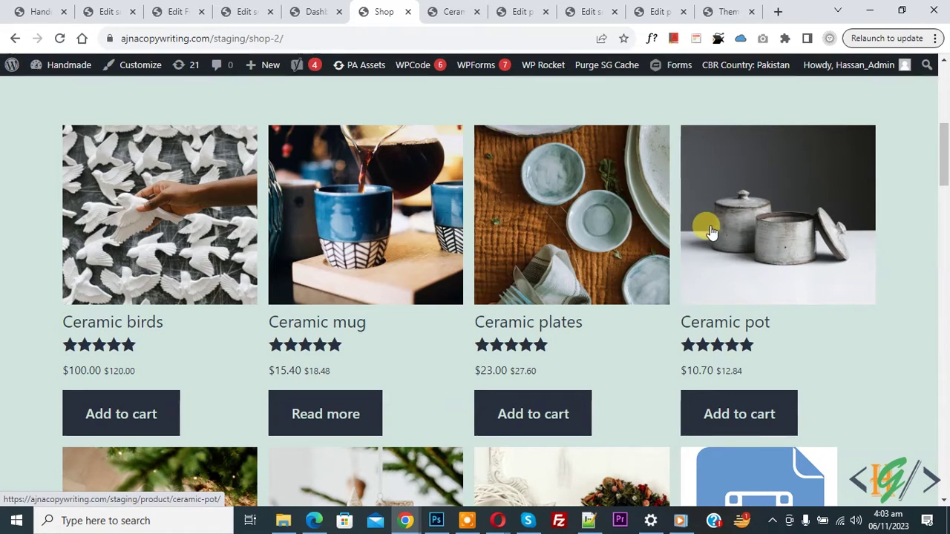
click(311, 9)
scroll(309, 125, down, 5)
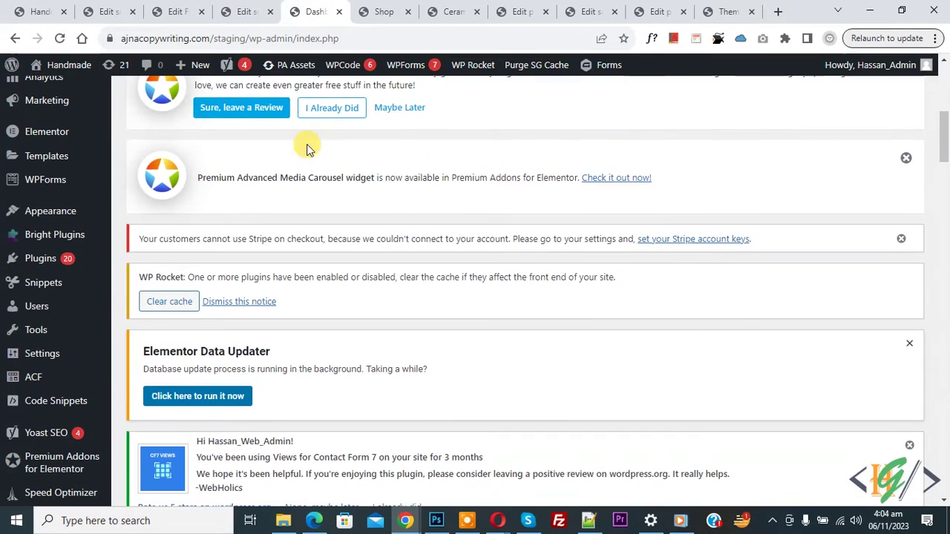
mouse_move(68, 259)
click(137, 278)
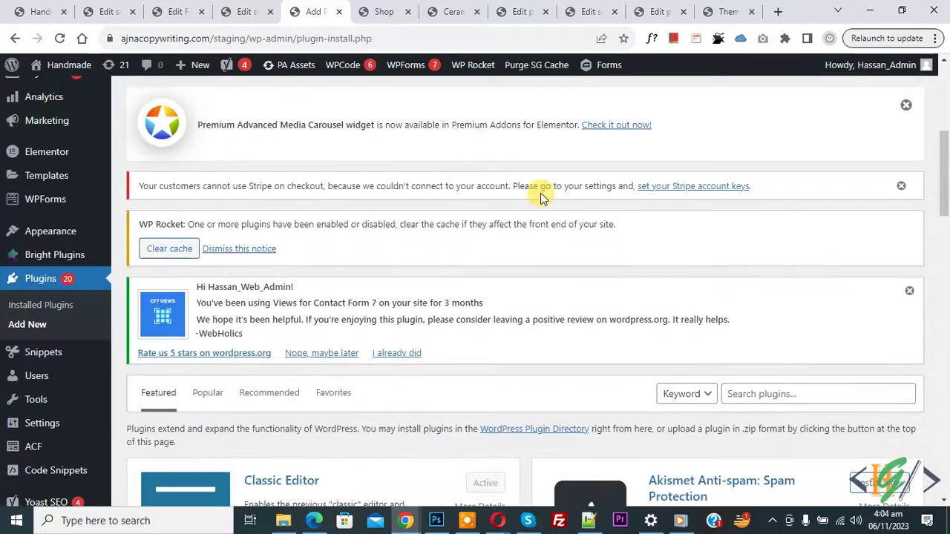
- Search plugins for Advanced Custom Fields (ACF), confirm it is active, and go to ACF
scroll(516, 189, down, 3)
click(752, 186)
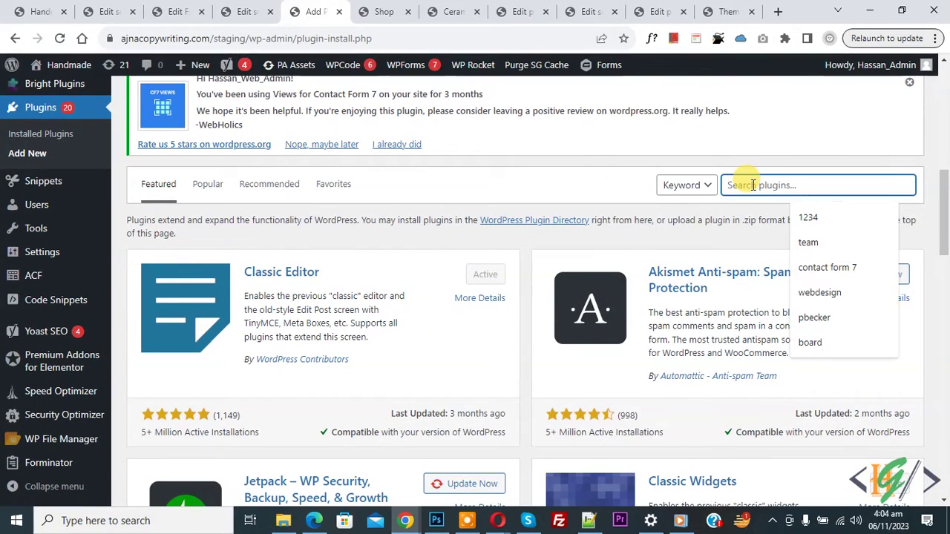
text(Advanced Custom Fields (ACF))
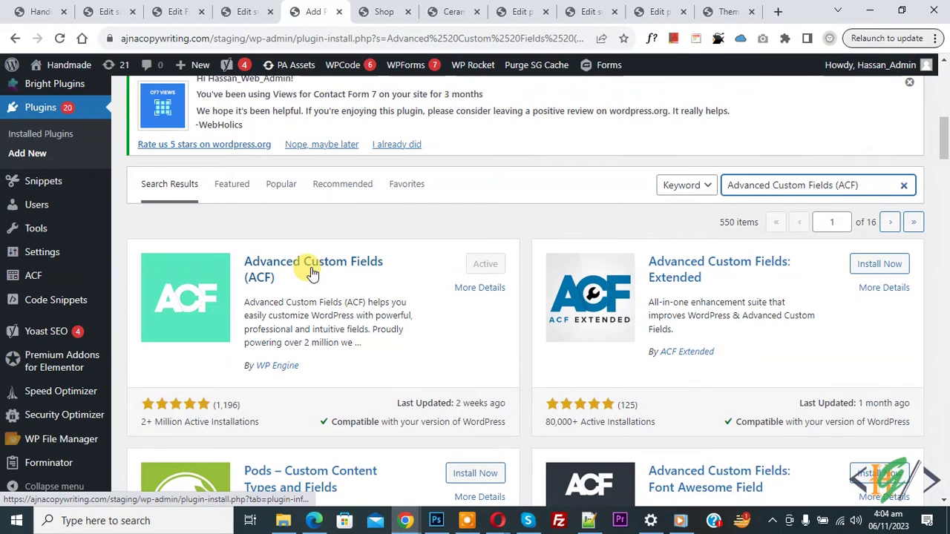
click(40, 277)
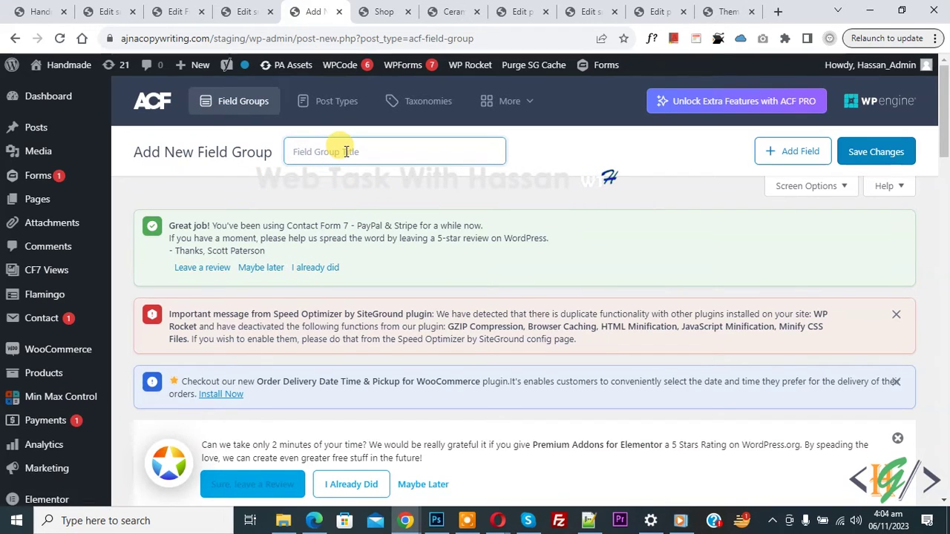
- Title the field group 'Show Custom Text Below Product Title' and keep the Text field type
text(Show Custom Text Below Product Title)
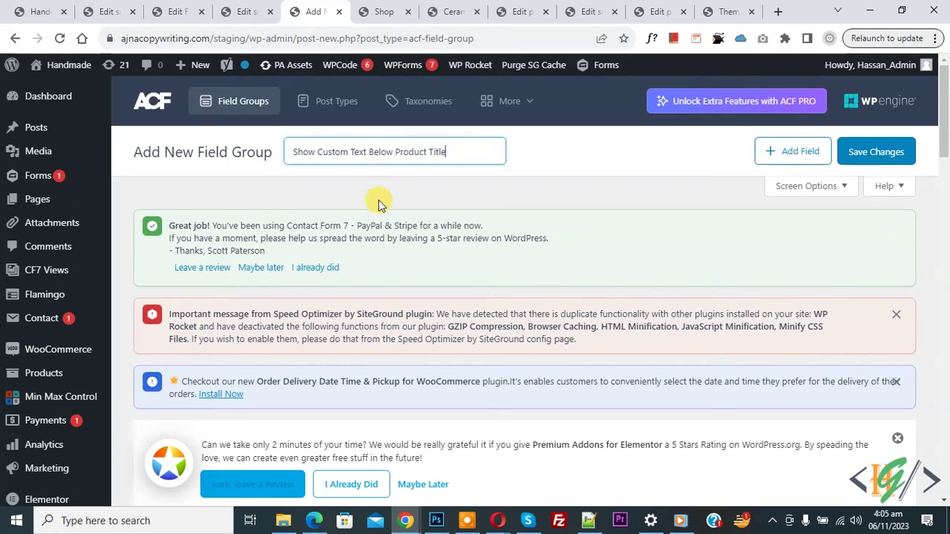
scroll(365, 191, down, 5)
scroll(365, 191, down, 5)
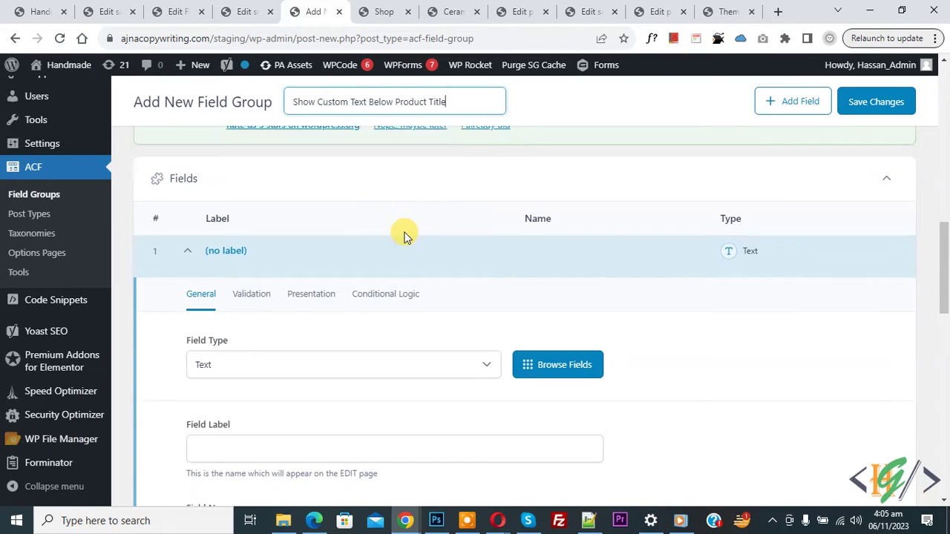
scroll(403, 233, down, 1)
click(257, 308)
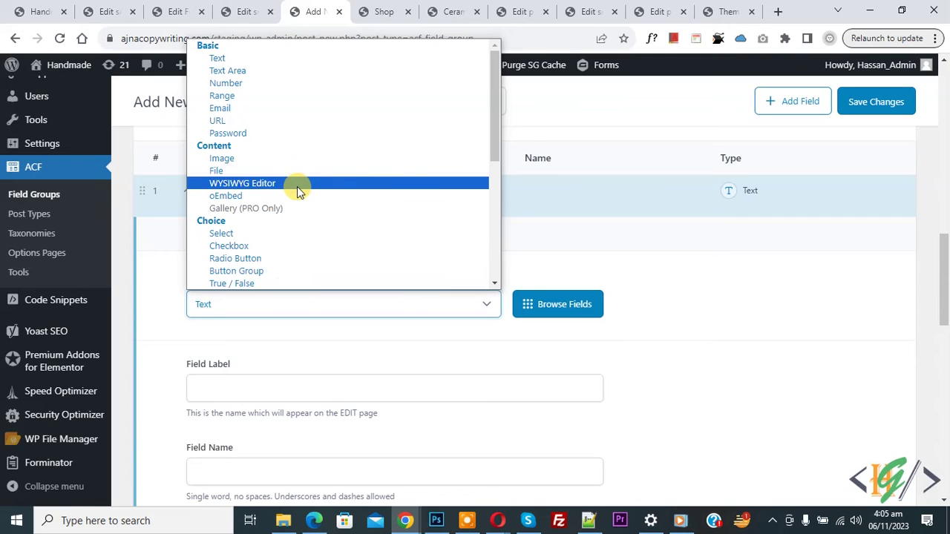
click(227, 58)
- Label the field 'Custom Text' so its name auto-fills as custom_text
scroll(263, 231, down, 2)
scroll(267, 230, up, 1)
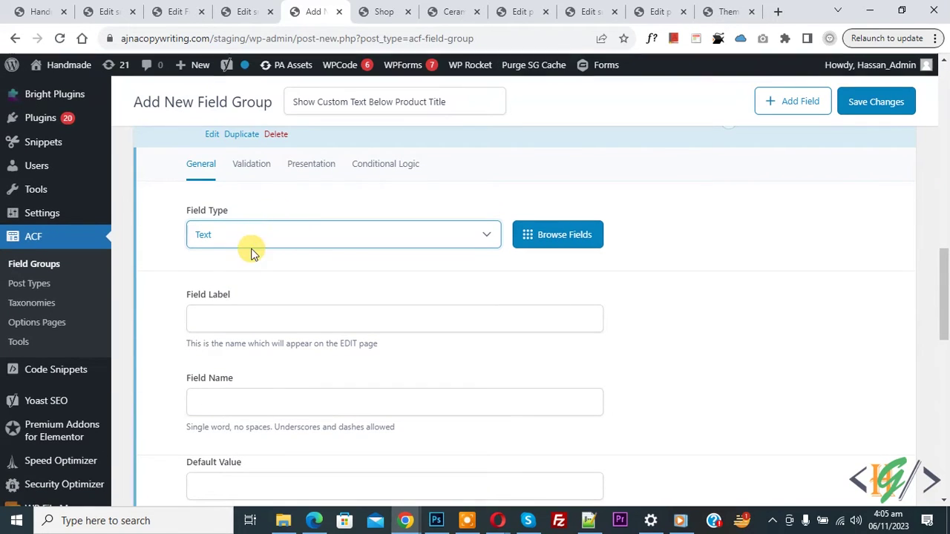
scroll(252, 254, down, 1)
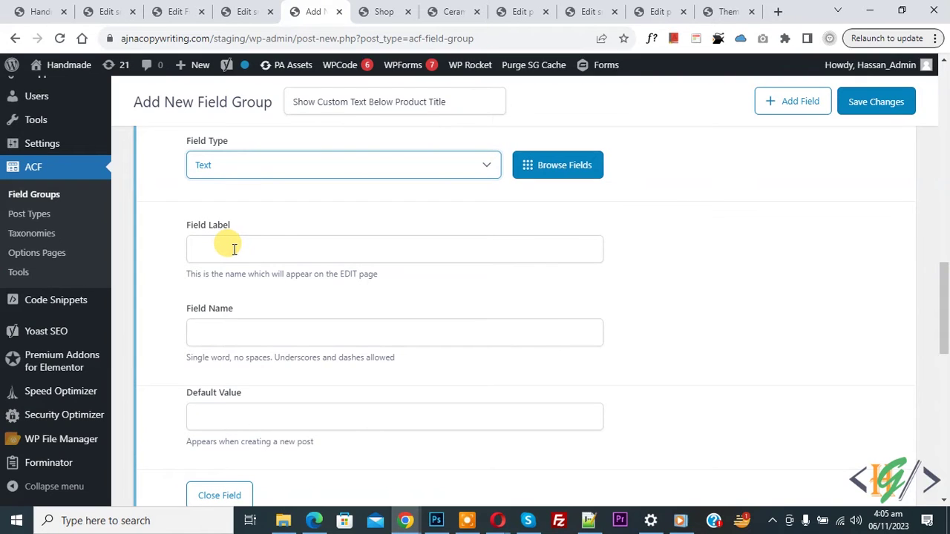
click(235, 250)
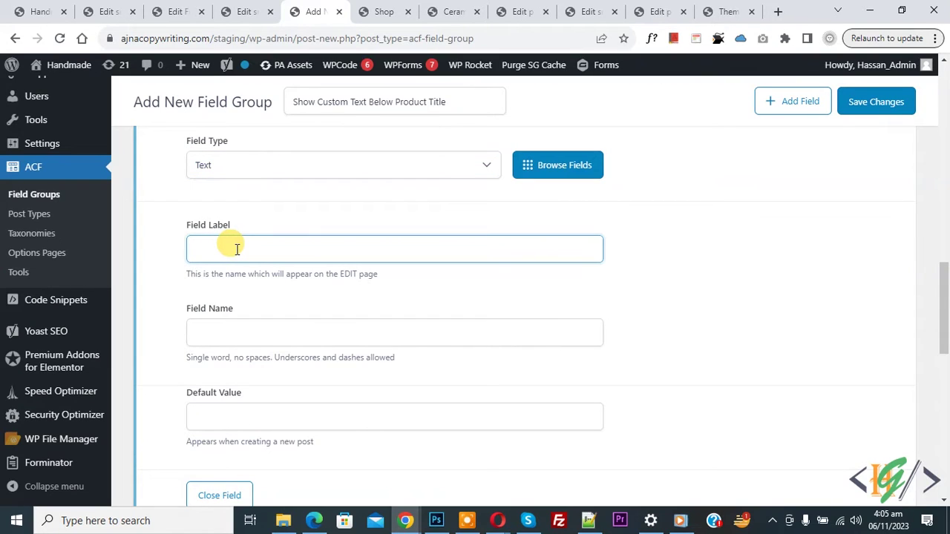
text(Custom )
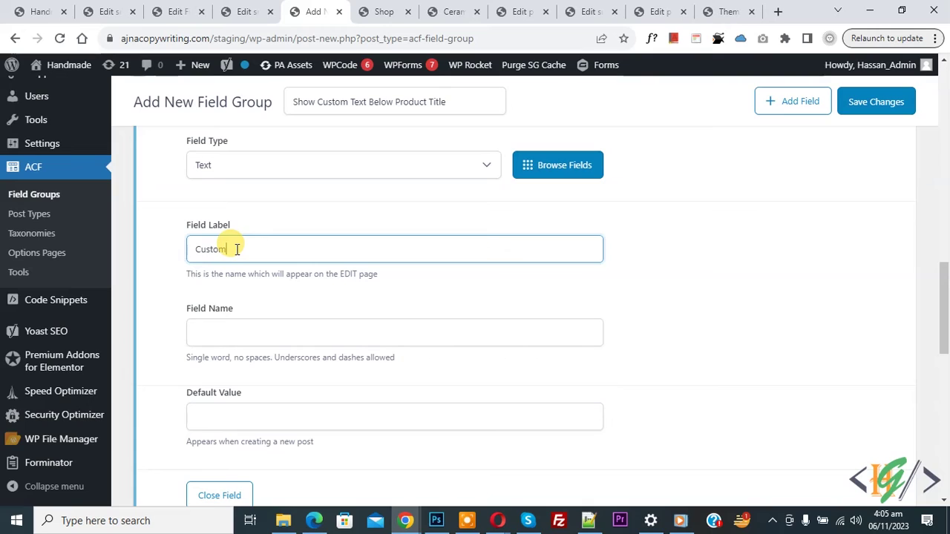
text(Text)
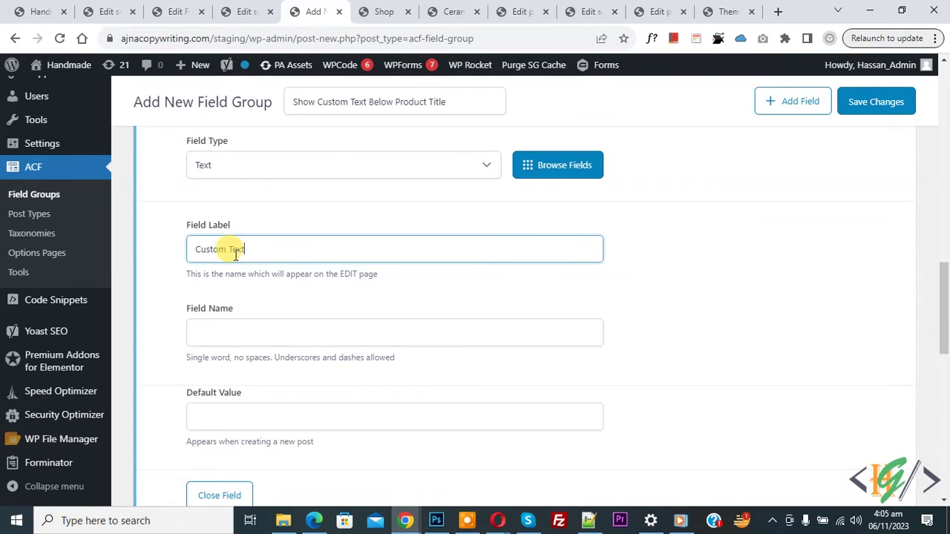
click(169, 244)
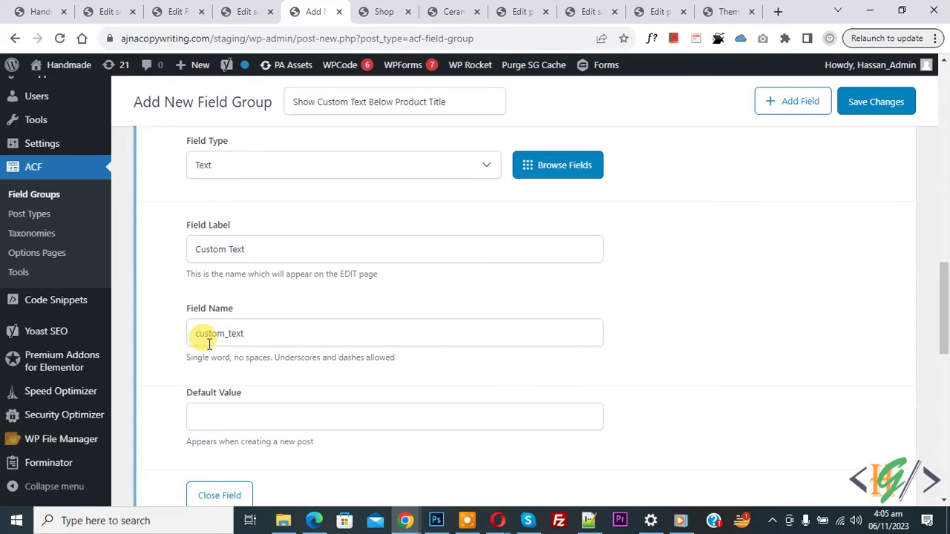
scroll(189, 318, down, 3)
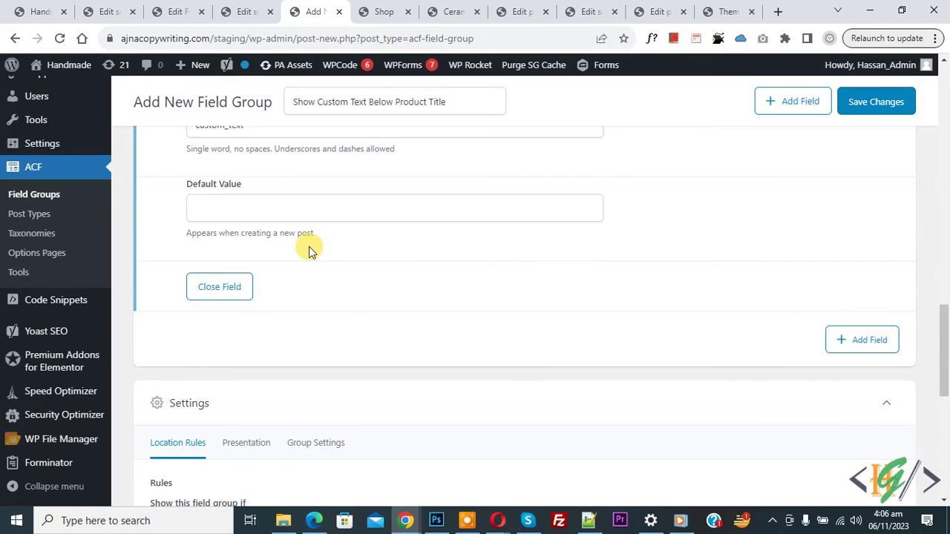
scroll(309, 247, down, 3)
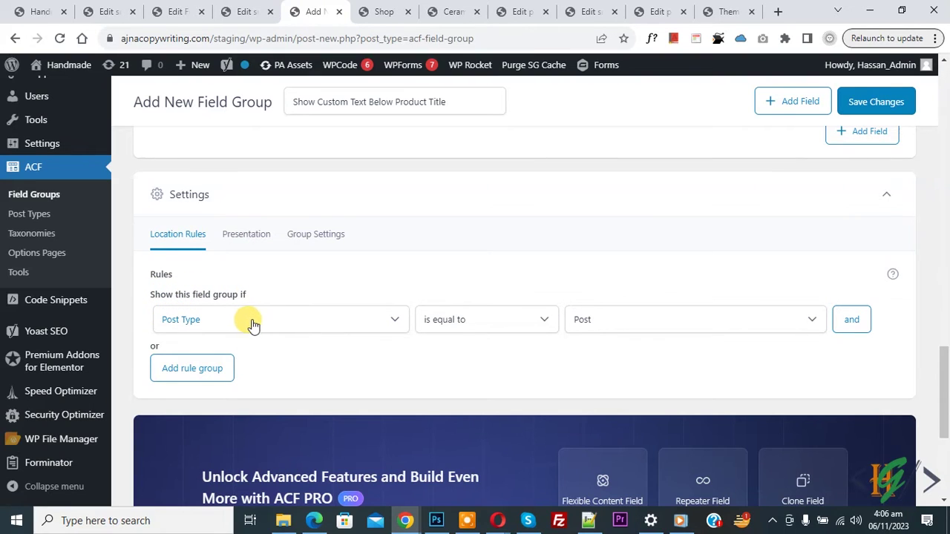
- Set the location rule to Post Type equals Product and save the field group
click(594, 327)
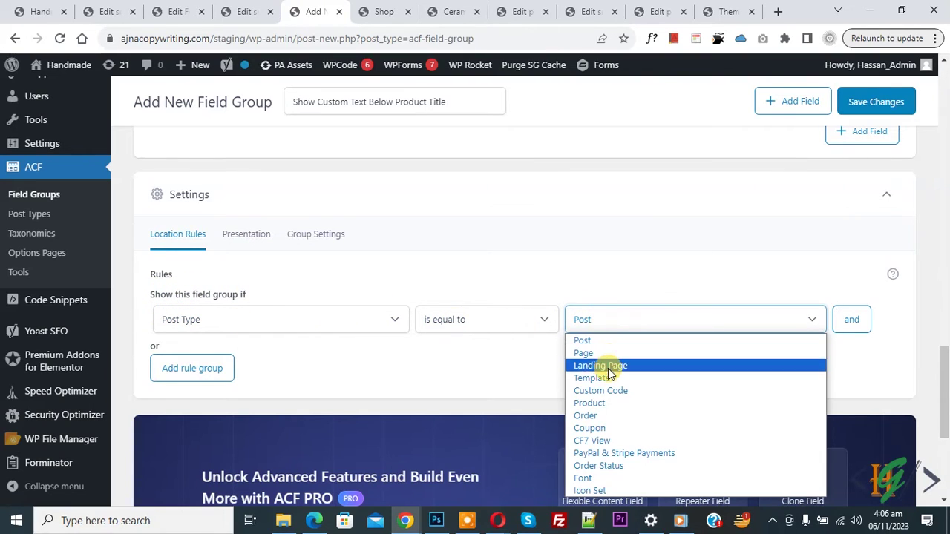
click(606, 404)
click(870, 101)
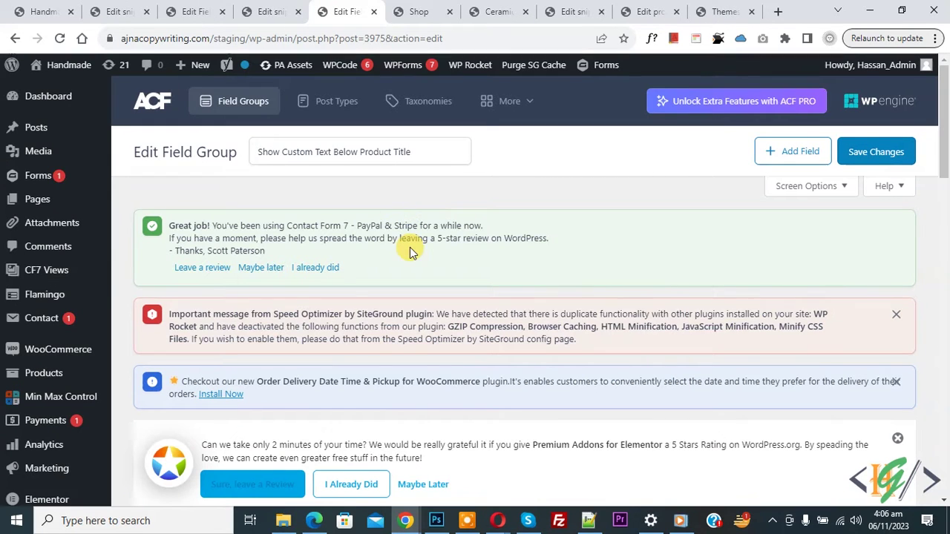
click(417, 9)
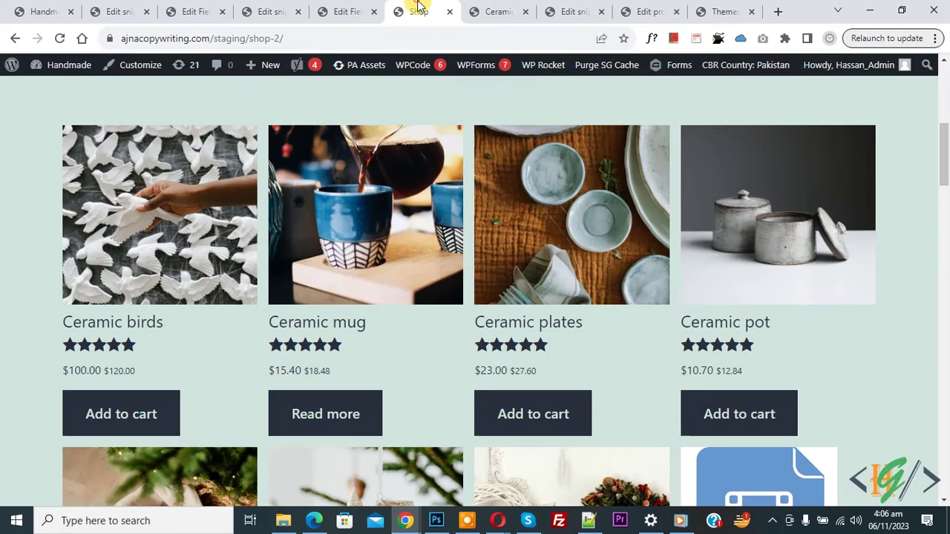
- Open the Ceramic plates product in a new tab and go to its edit screen
right_click(550, 190)
click(566, 201)
click(445, 11)
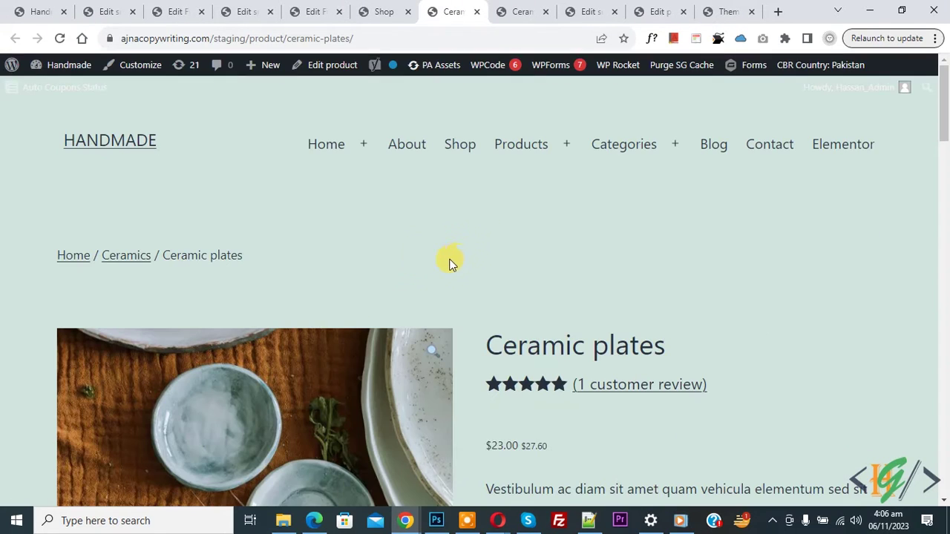
click(324, 71)
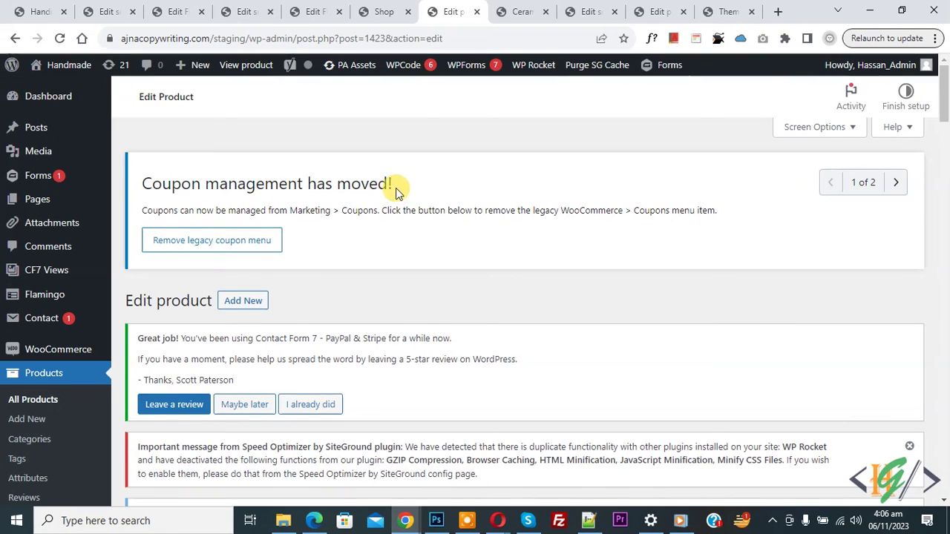
- Enter 'webtask' in the product's Custom Text field
scroll(395, 188, down, 15)
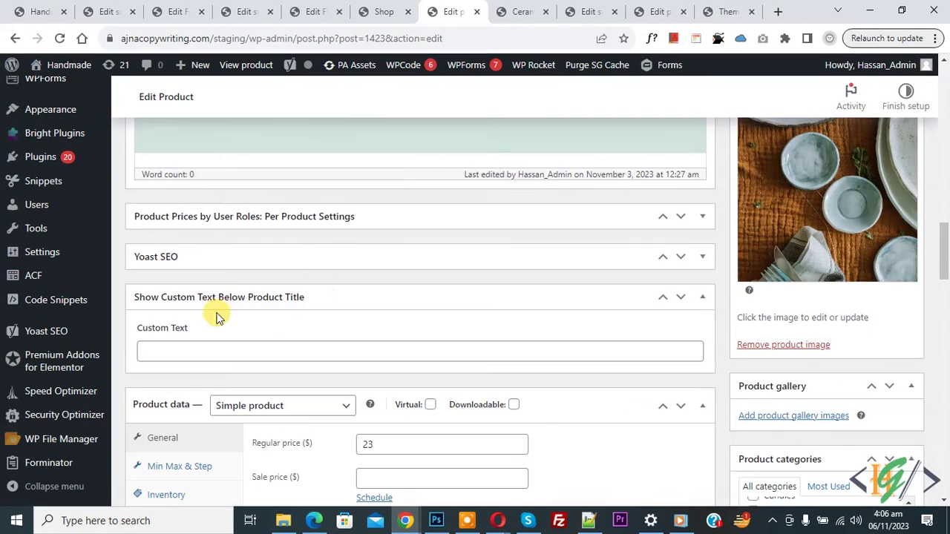
scroll(252, 303, down, 1)
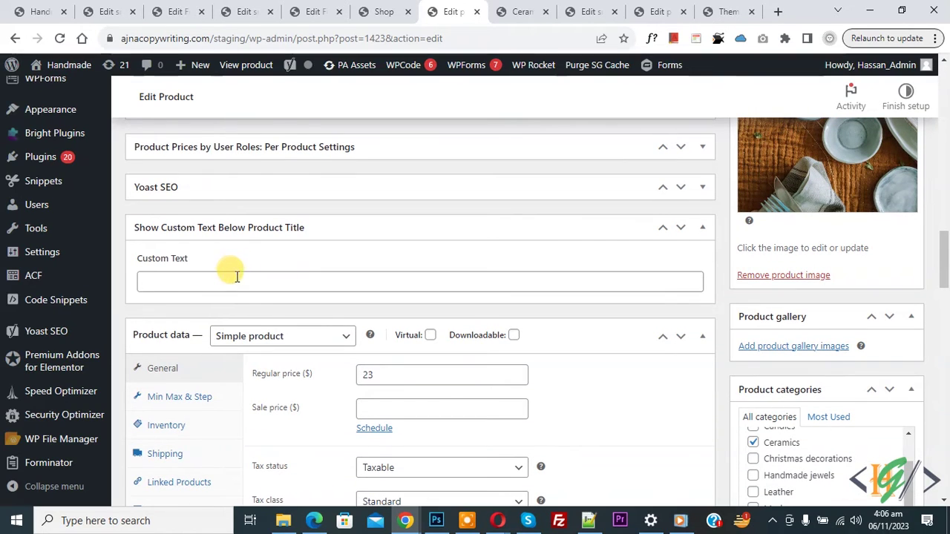
click(231, 282)
text(webtask)
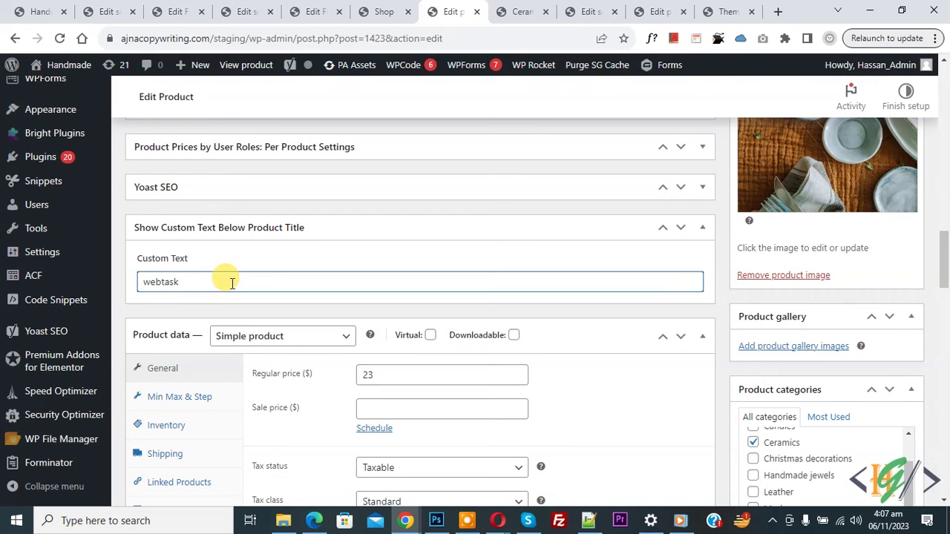
scroll(747, 403, up, 4)
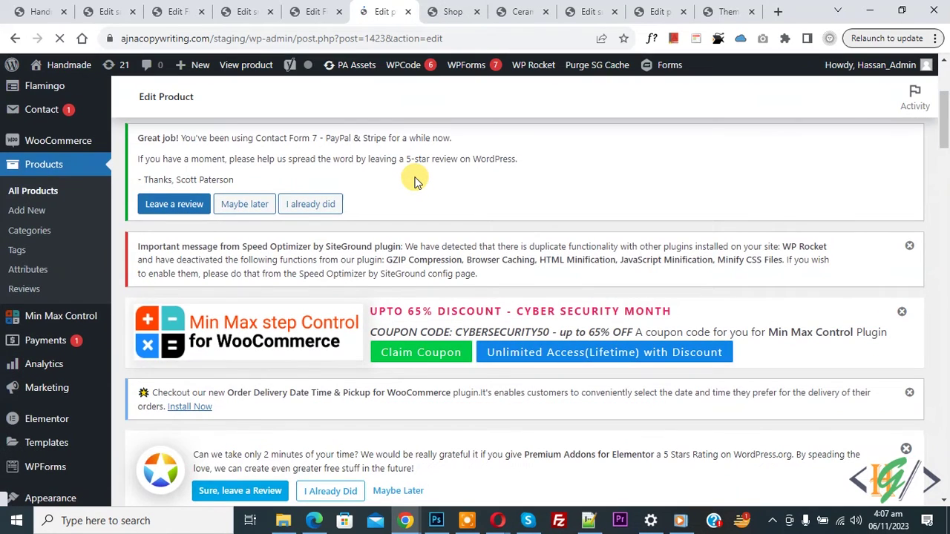
- Search plugins for 'wpcode', confirm WPCode is active, and go to Code Snippets > Add Snippet
scroll(415, 183, down, 3)
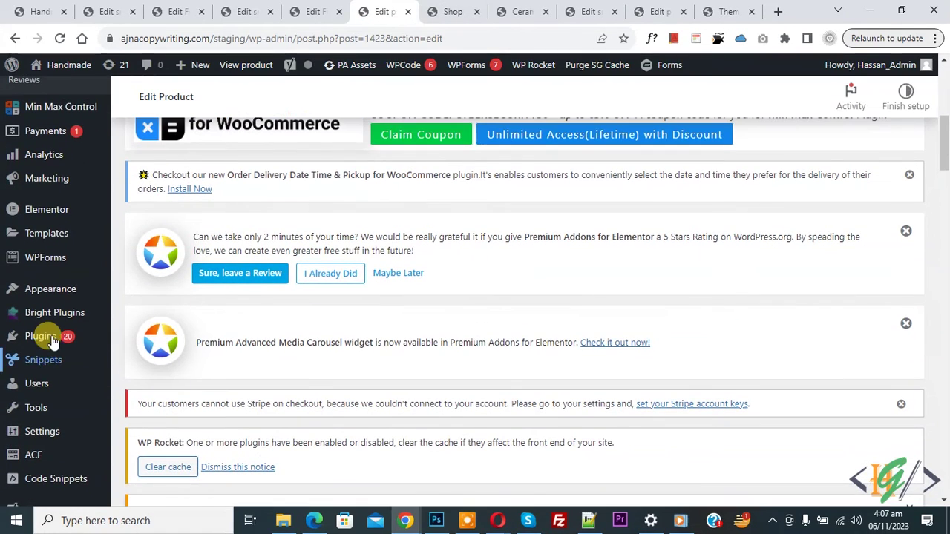
mouse_move(37, 337)
click(146, 360)
scroll(496, 140, down, 10)
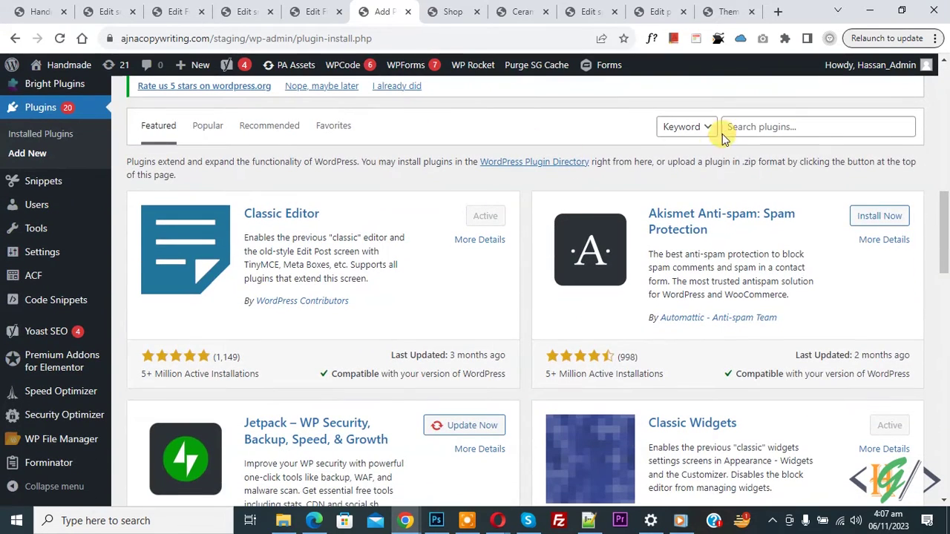
click(724, 128)
text(wpcode)
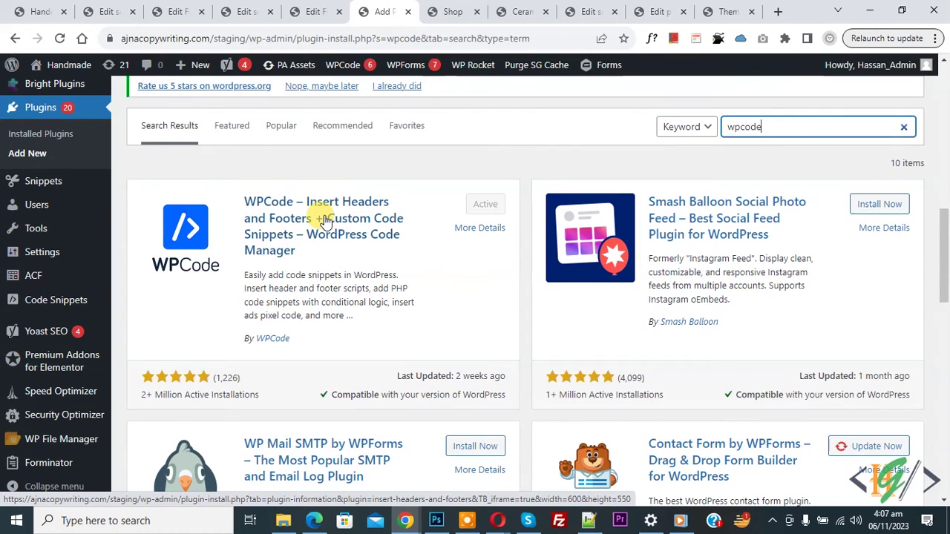
mouse_move(75, 298)
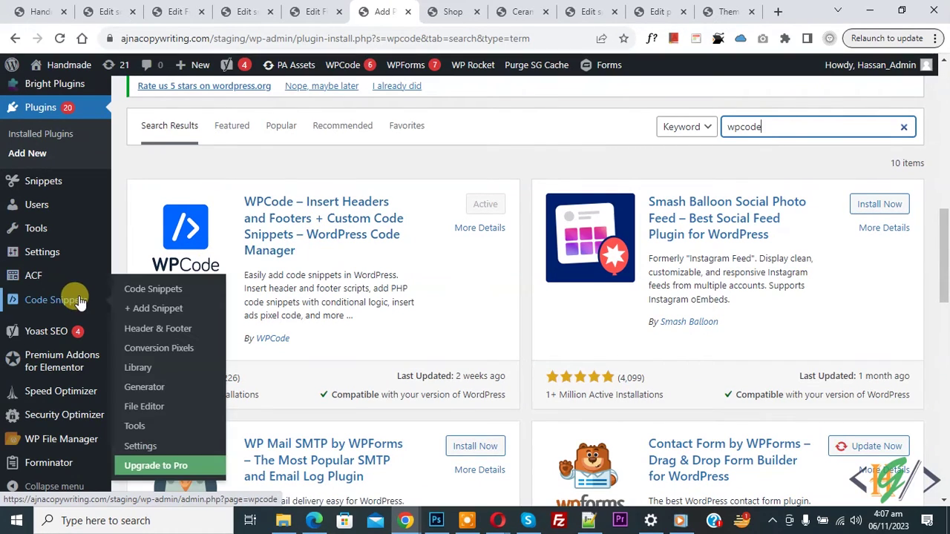
click(145, 308)
- Start a custom code snippet and set its Code Type to PHP Snippet
scroll(412, 177, down, 2)
mouse_move(436, 270)
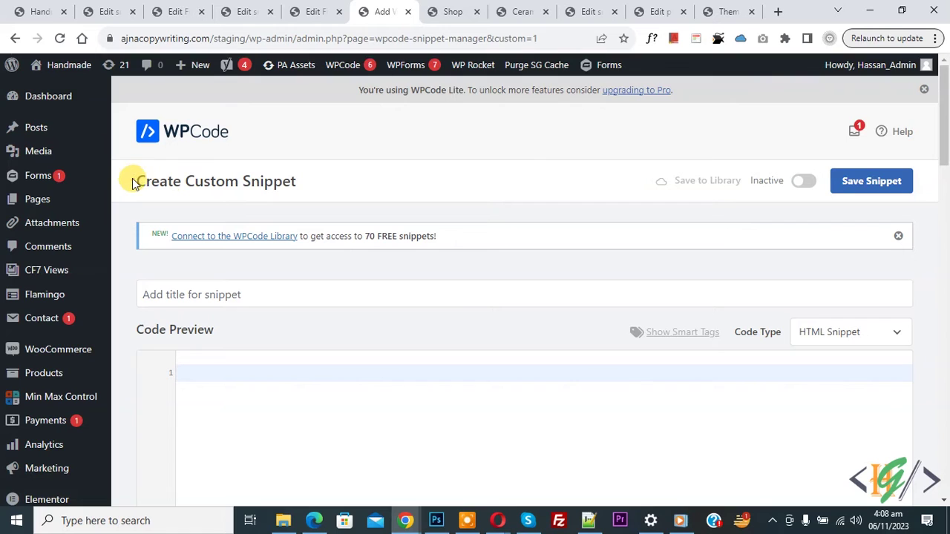
drag(132, 184, 333, 184)
click(333, 182)
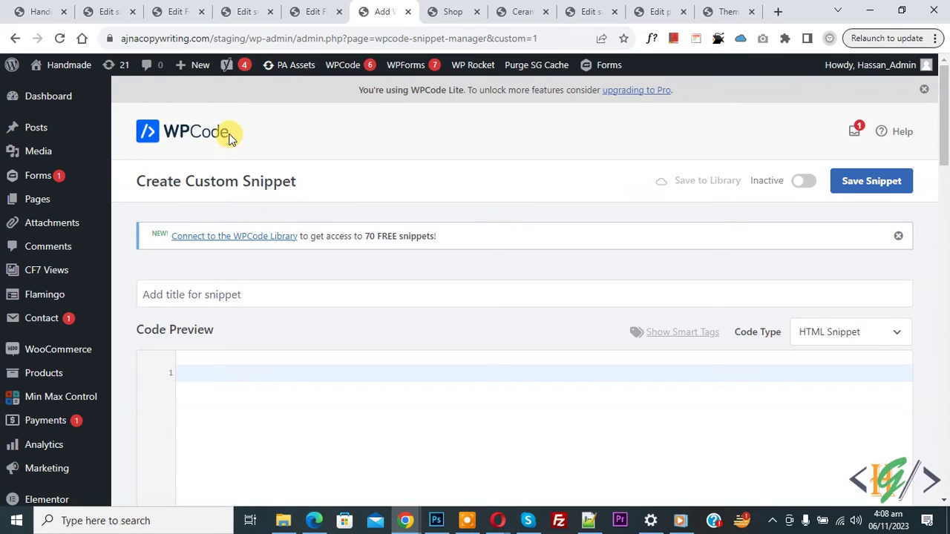
scroll(229, 133, down, 2)
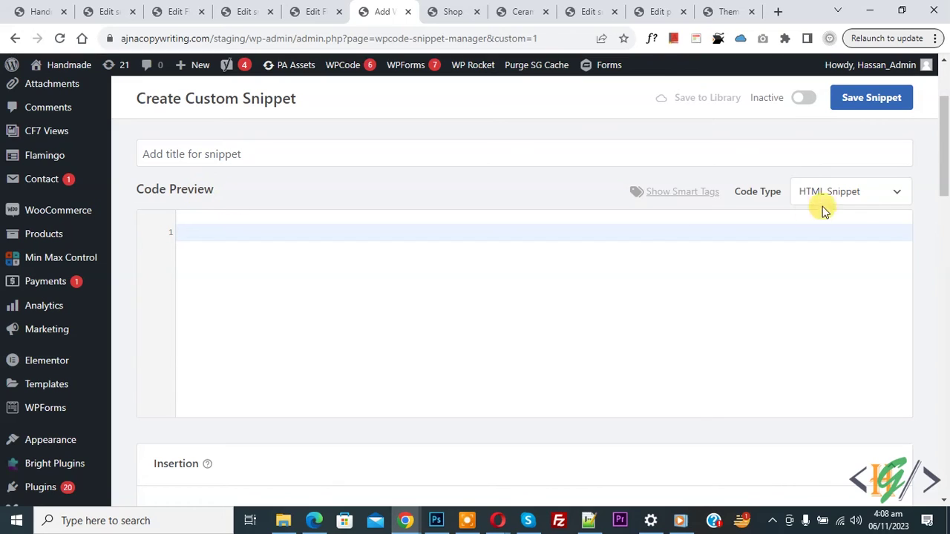
click(877, 194)
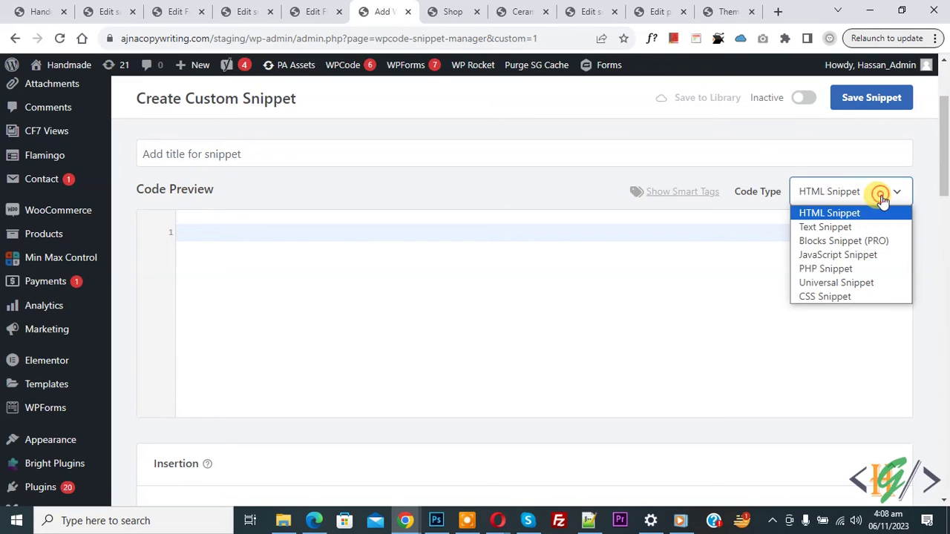
click(859, 272)
- Paste the PHP code that outputs product_text after the shop loop item title
text(add_action( 'woocommerce_after_shop_loop_item_title', 'custom_field_display_below_title', 2 ); function custom_field_display_below_title(){ if(get_field('product_text')) { ?>     <div class="cg-customcss"><?php the_field('product_text'); ?></div> <?php } })
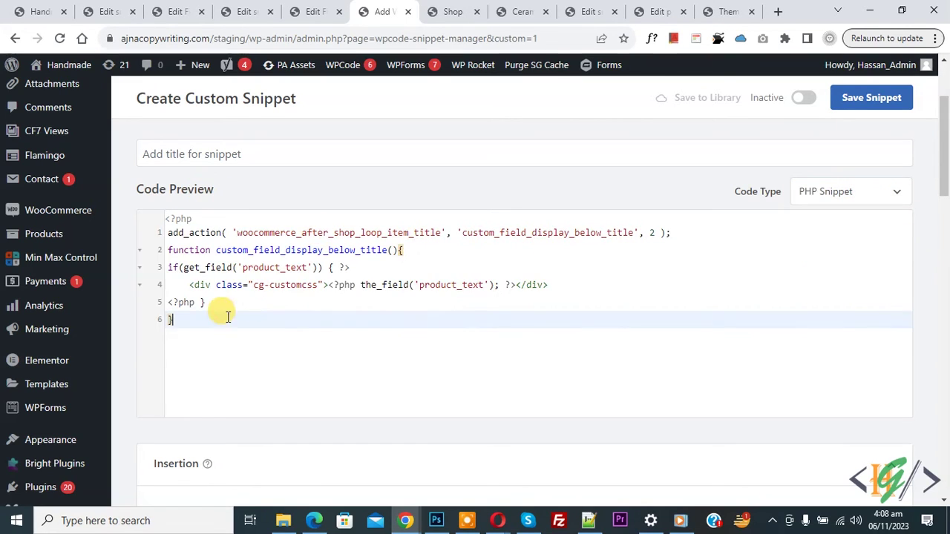
drag(186, 322, 148, 237)
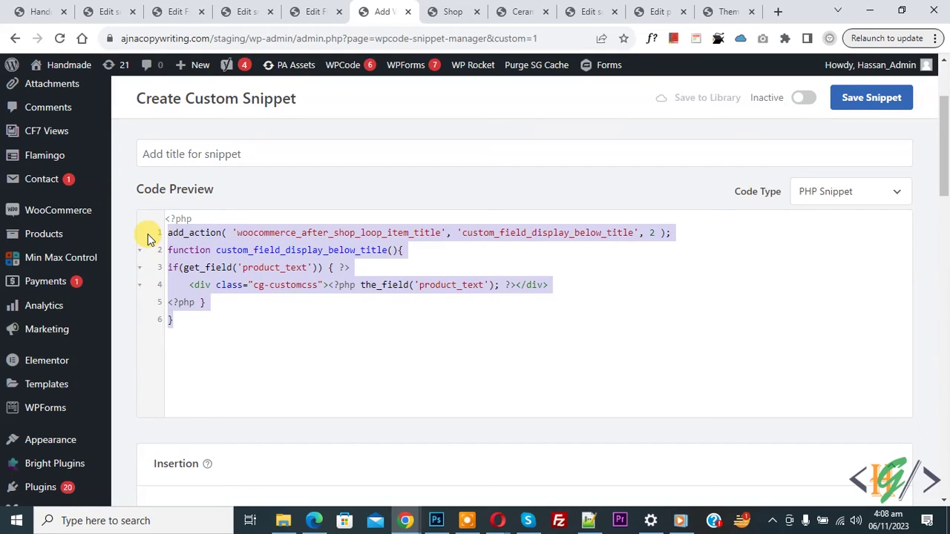
click(333, 277)
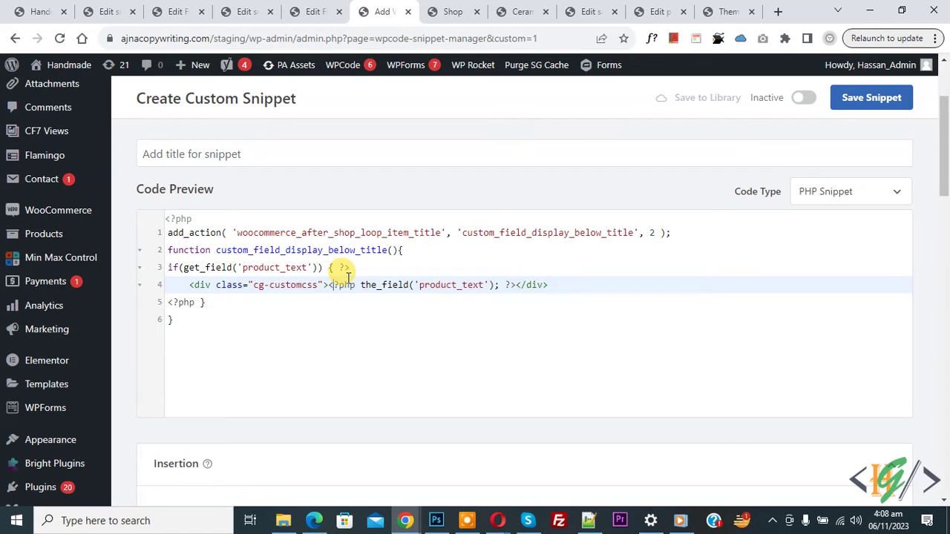
scroll(346, 279, up, 3)
click(410, 347)
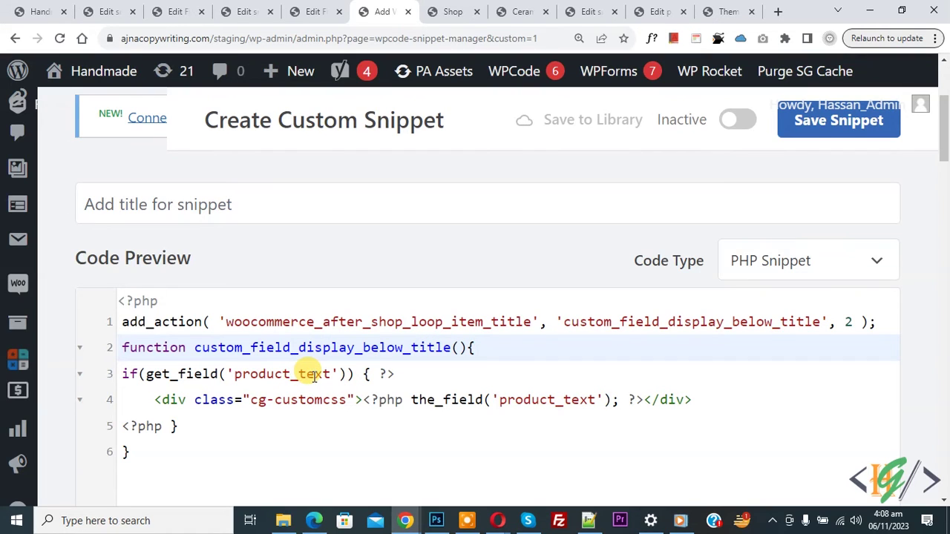
click(313, 11)
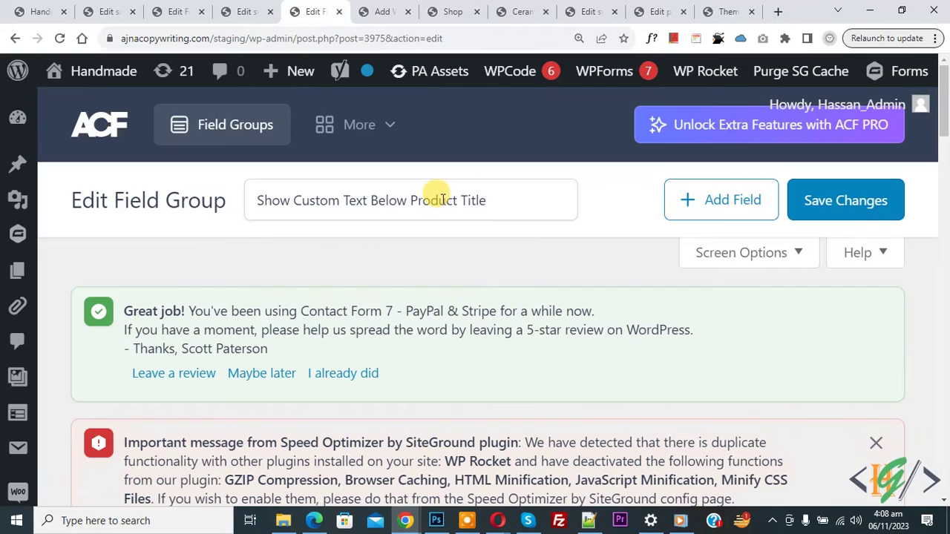
- Copy custom_text from the ACF field group and paste it over product_text in the snippet
scroll(443, 202, down, 15)
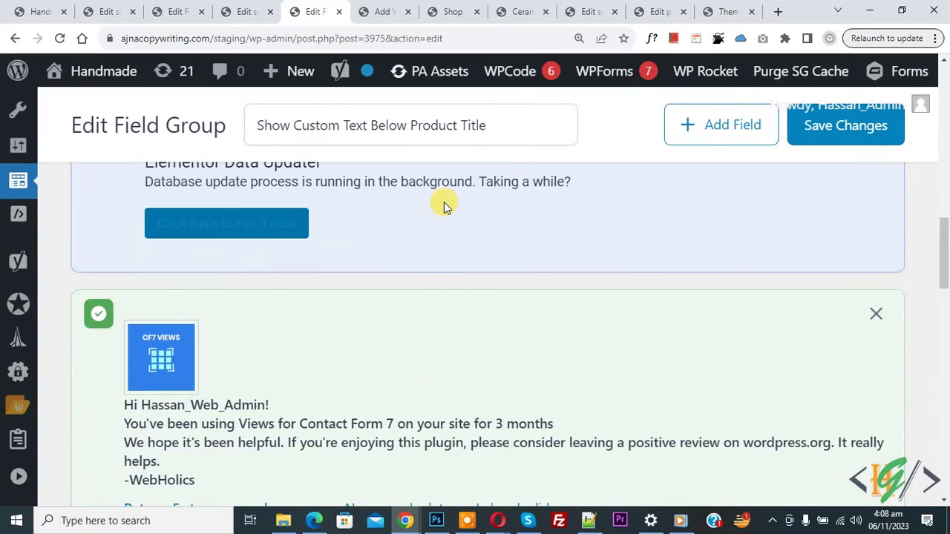
scroll(444, 206, down, 3)
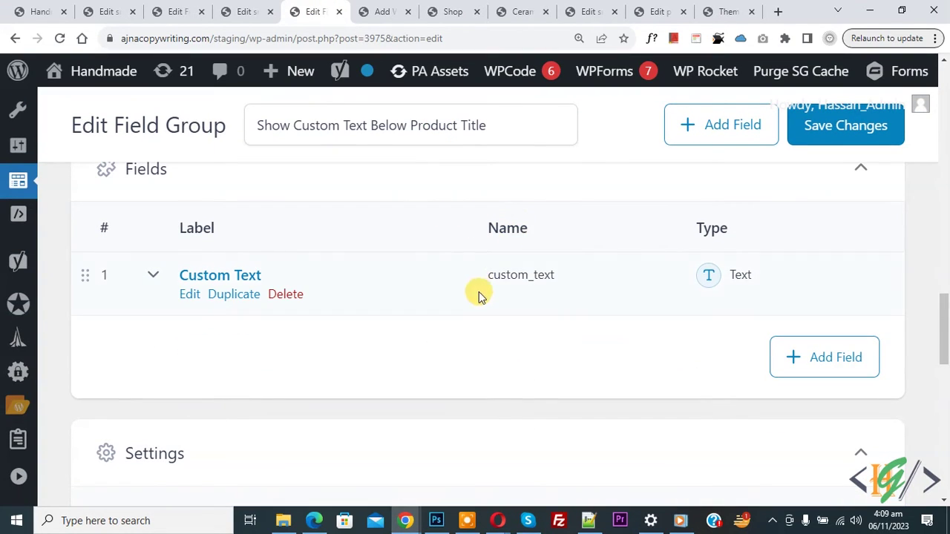
click(564, 276)
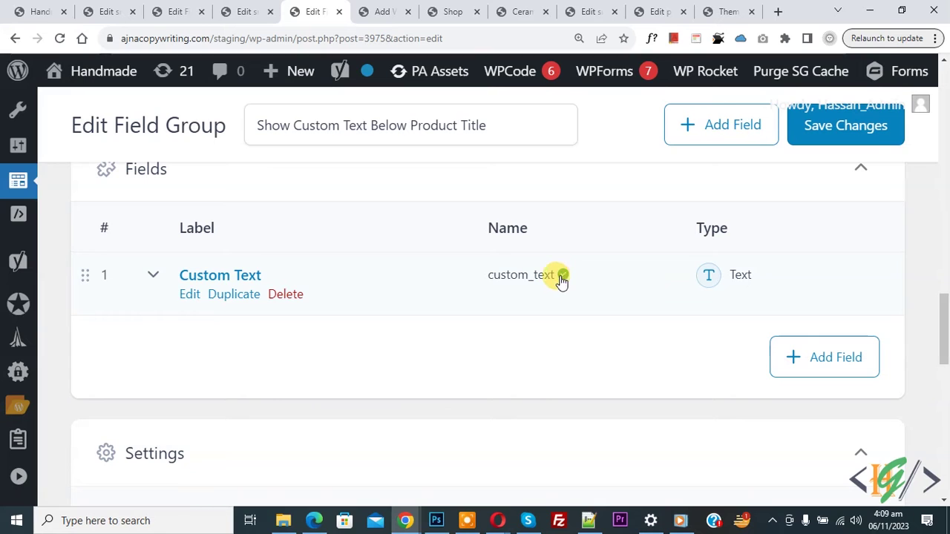
click(373, 9)
double_click(272, 374)
key(ctrl+v)
key(ctrl+v)
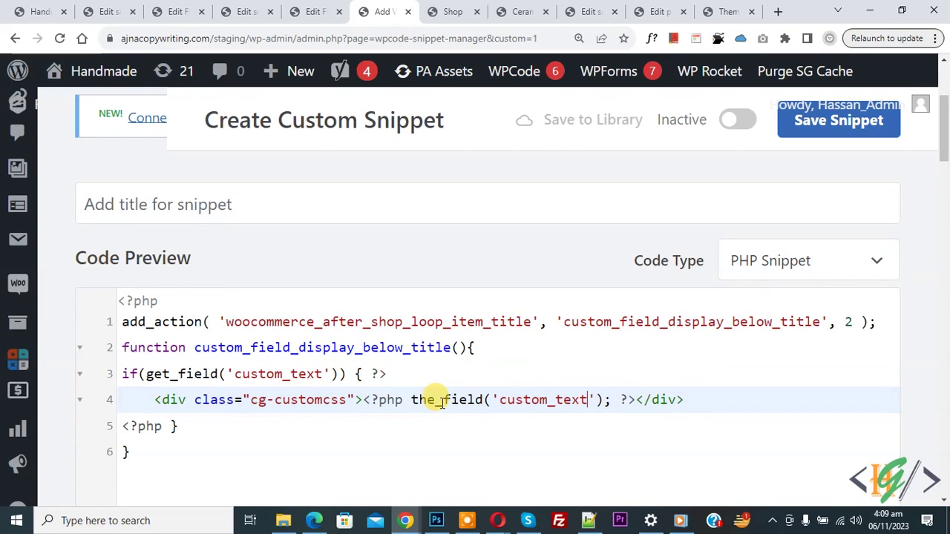
- Switch the snippet to Active and save it
scroll(294, 407, down, 10)
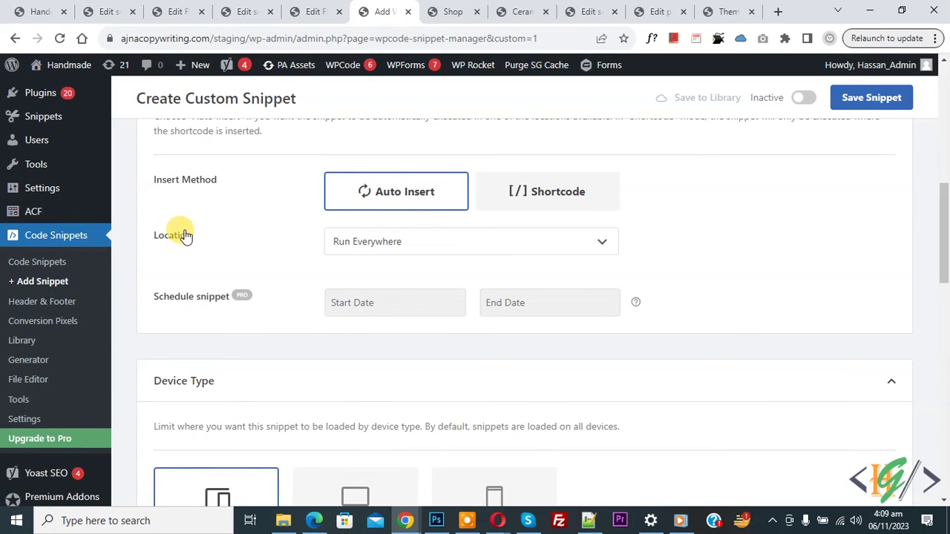
click(804, 100)
click(853, 100)
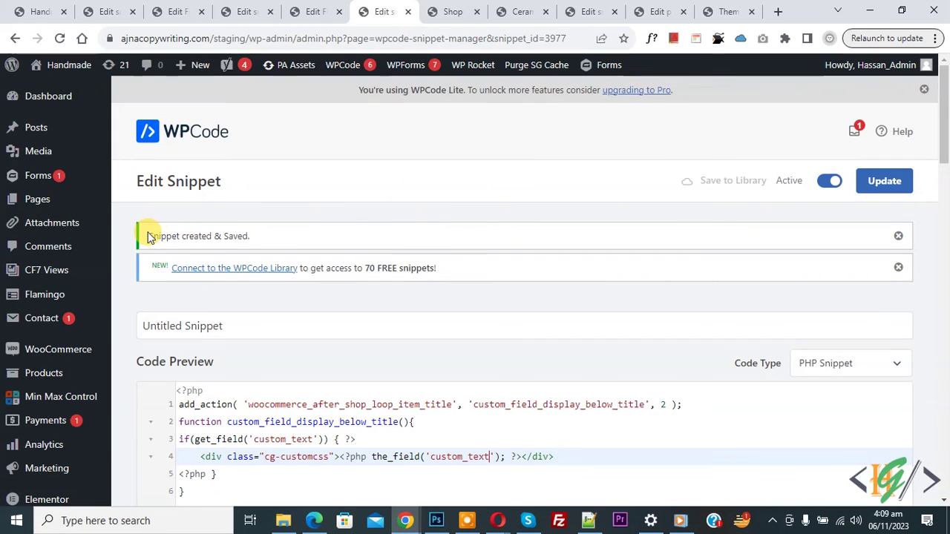
drag(147, 236, 242, 234)
click(280, 239)
click(445, 11)
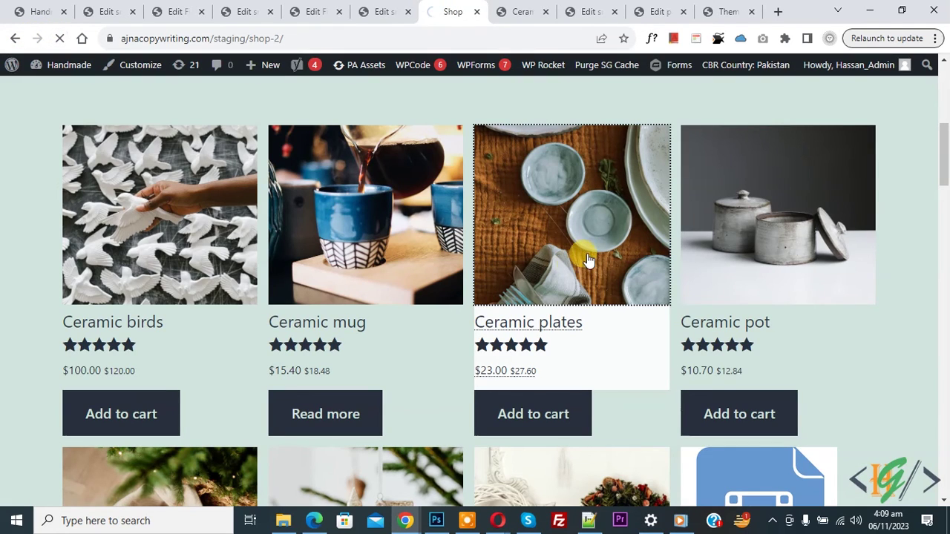
- Reload the Shop and Ceramics pages to confirm 'webtask' appears under Ceramic plates
click(560, 262)
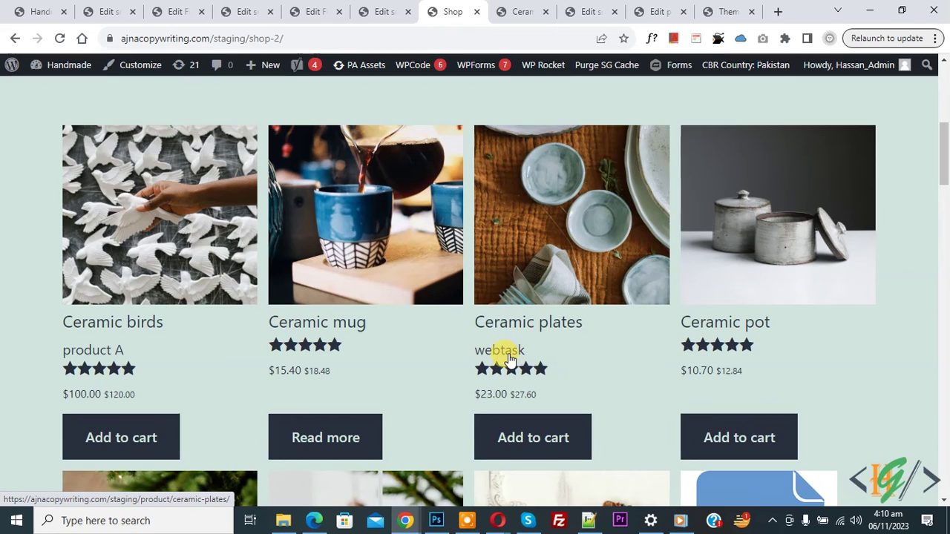
click(519, 9)
click(56, 35)
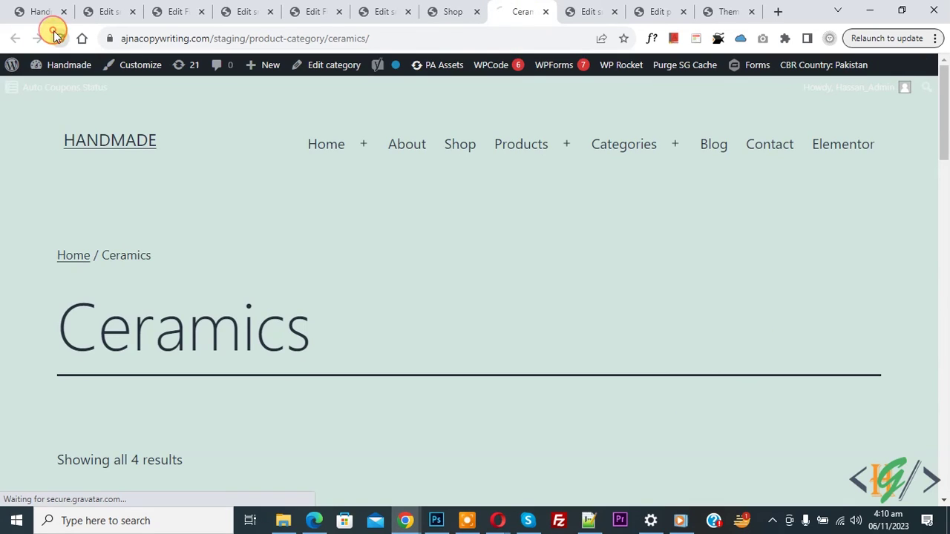
scroll(384, 200, down, 6)
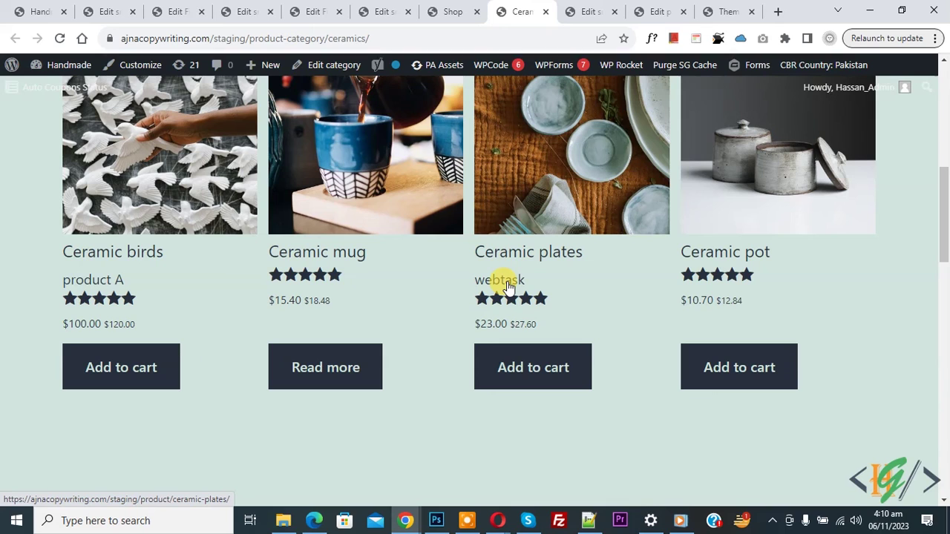
- Return to the saved snippet and select custom_text on line 4
click(392, 10)
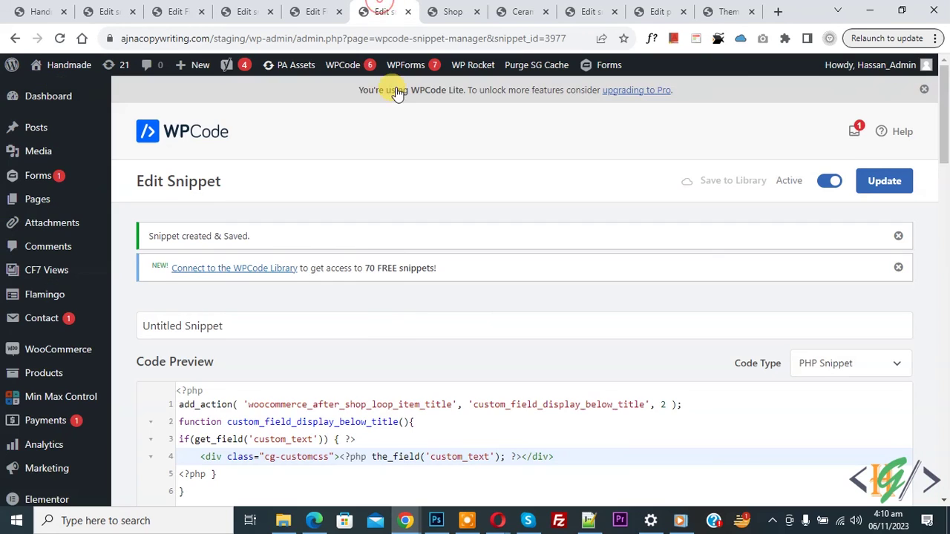
scroll(408, 324, down, 1)
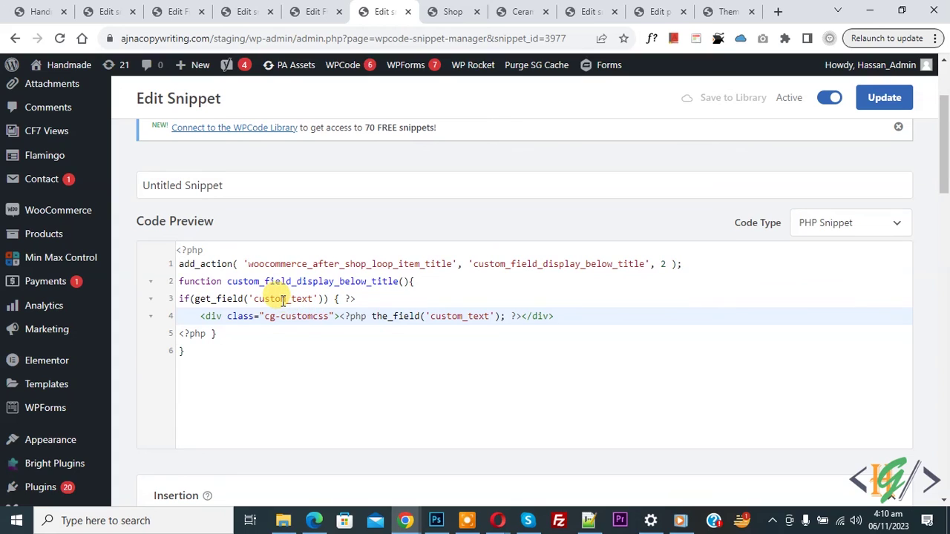
double_click(446, 316)
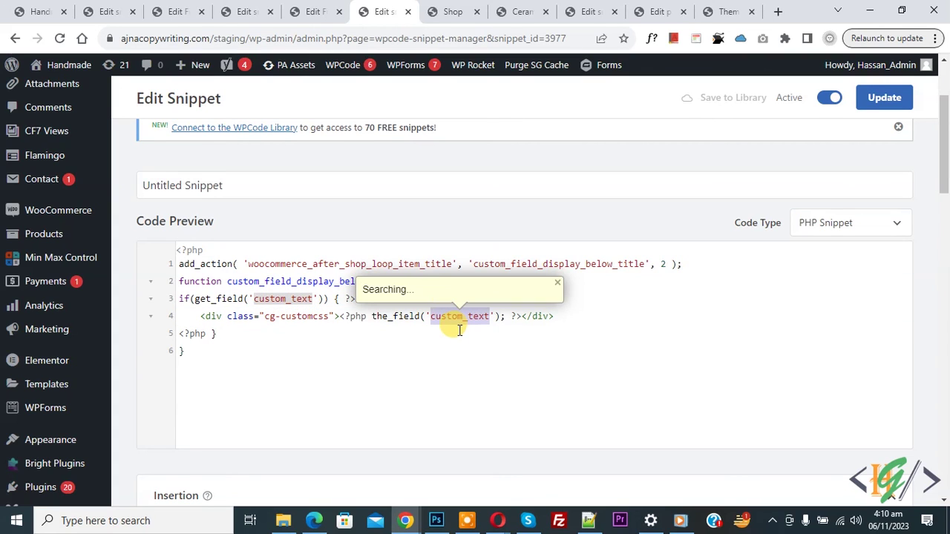